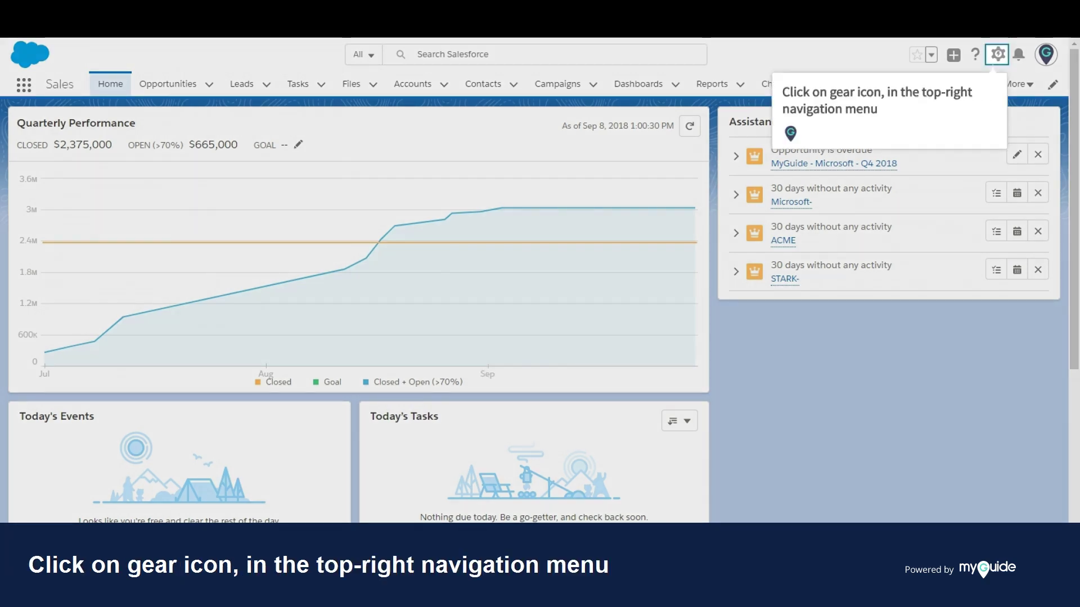
# Bring up the gear-icon Setup menu from the Sales home page header
pyautogui.click(998, 54)
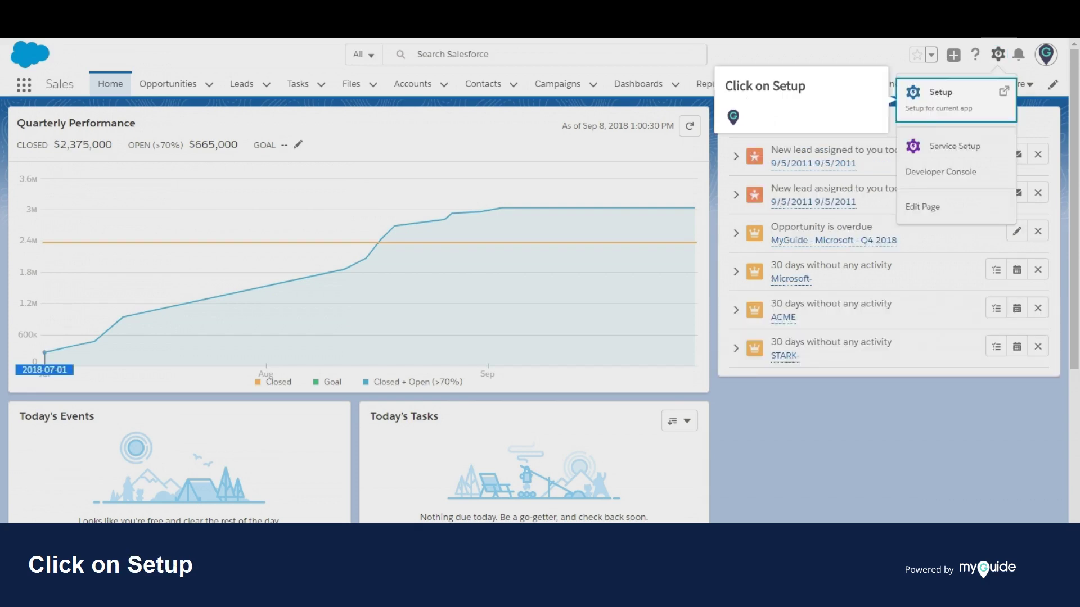
# Go to Setup's Object Manager and select the Product object
pyautogui.click(941, 92)
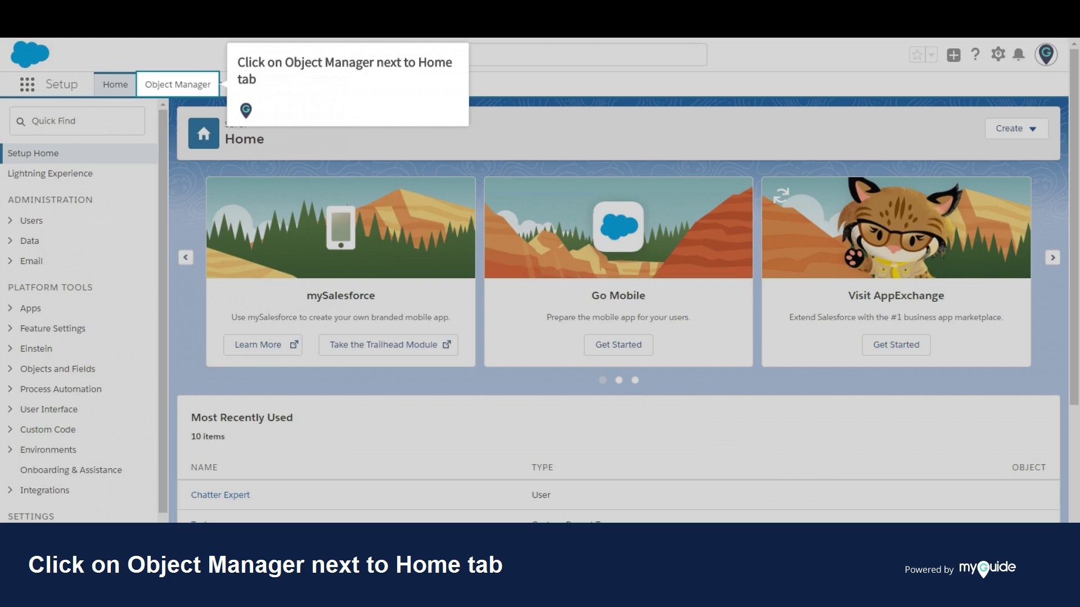
pyautogui.click(177, 84)
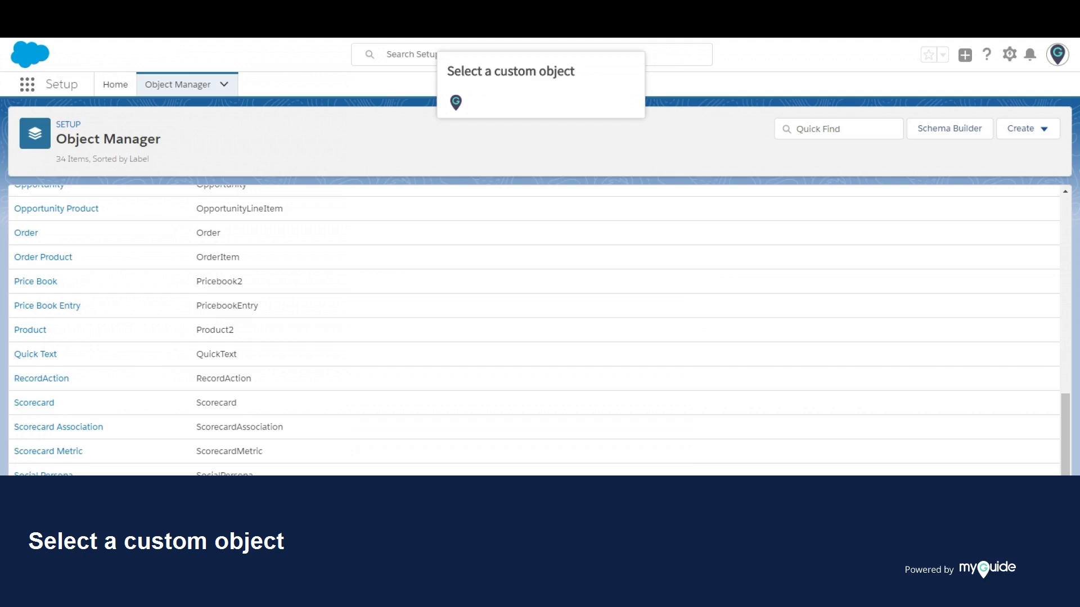
pyautogui.click(30, 330)
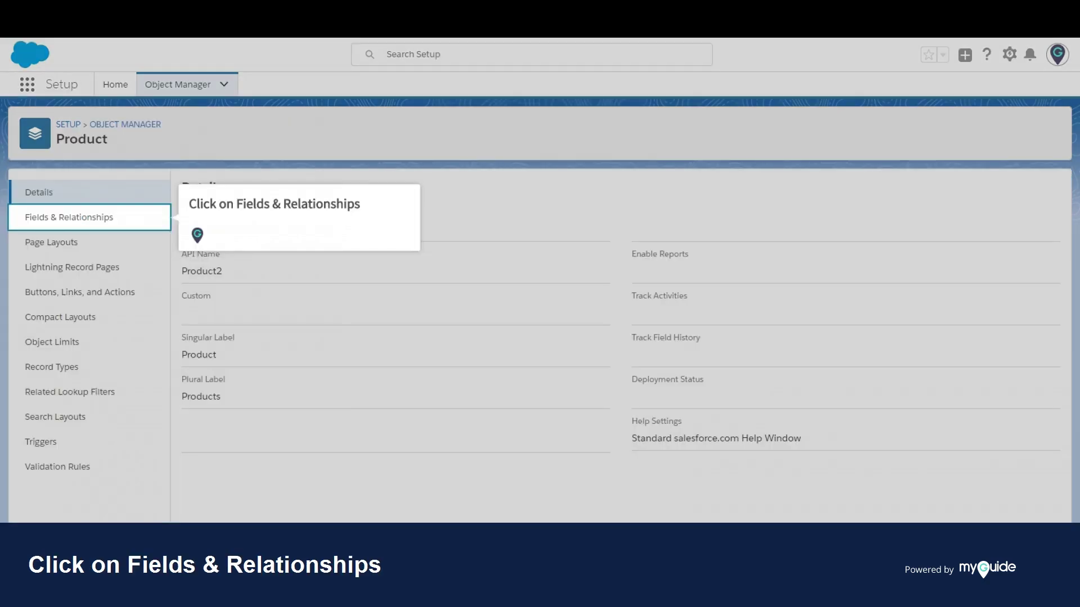
# From Product's Fields & Relationships, start a new Lookup Relationship custom field
pyautogui.click(69, 217)
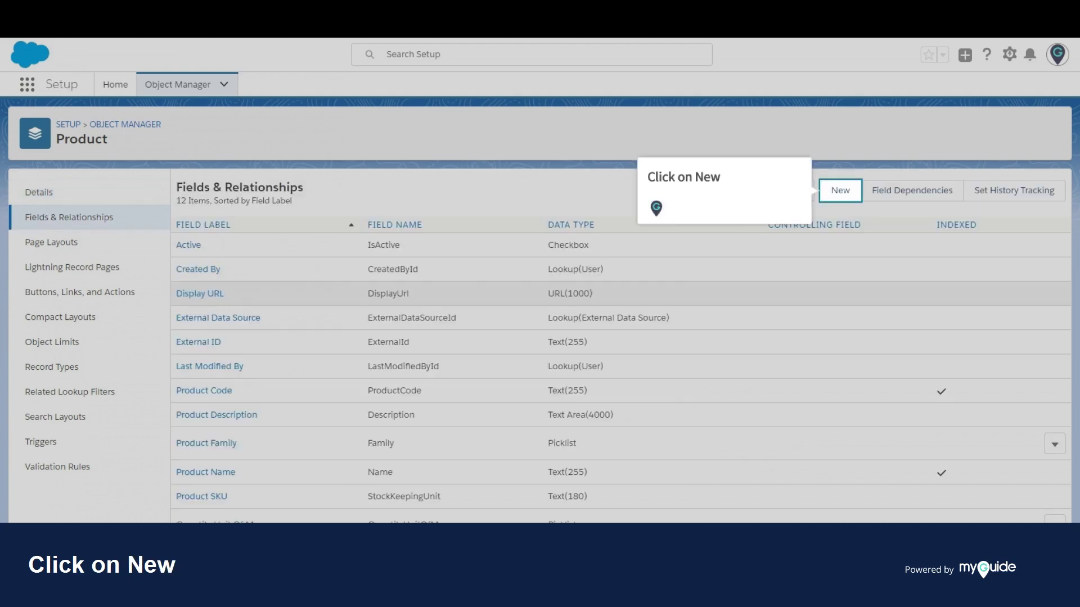
pyautogui.click(840, 190)
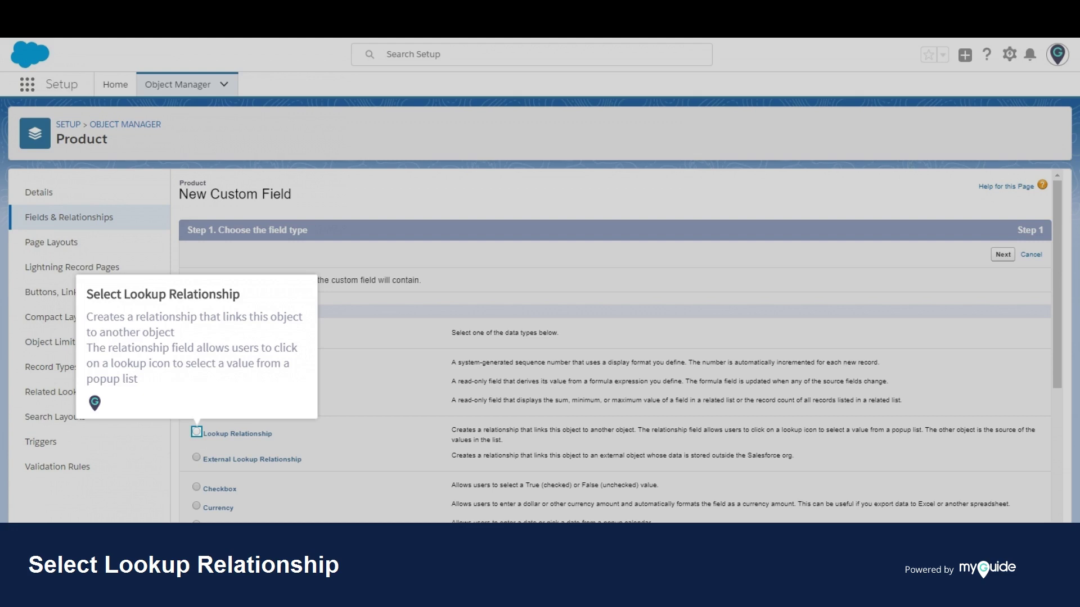
pyautogui.click(197, 432)
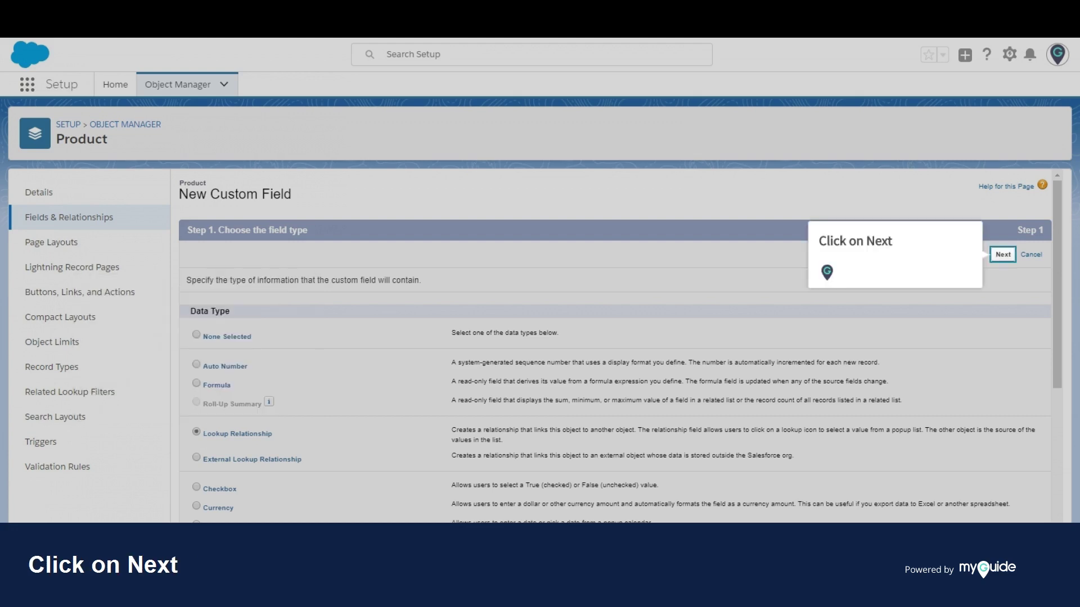
# Relate the field to Contact, keeping the Contact label, default security and Product Layout
pyautogui.click(1003, 254)
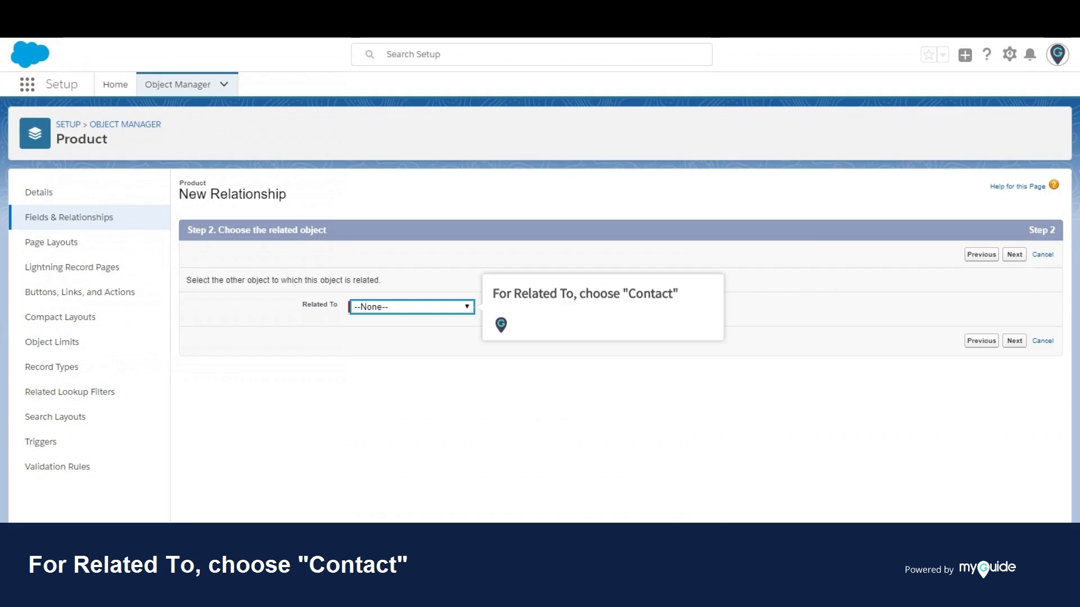
pyautogui.click(411, 306)
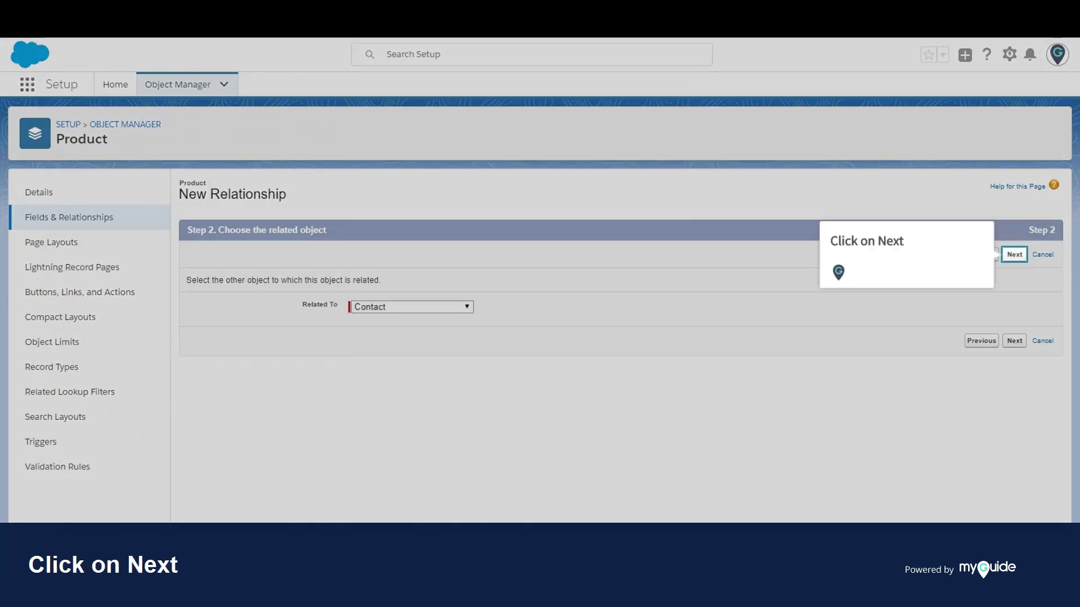
pyautogui.click(1014, 255)
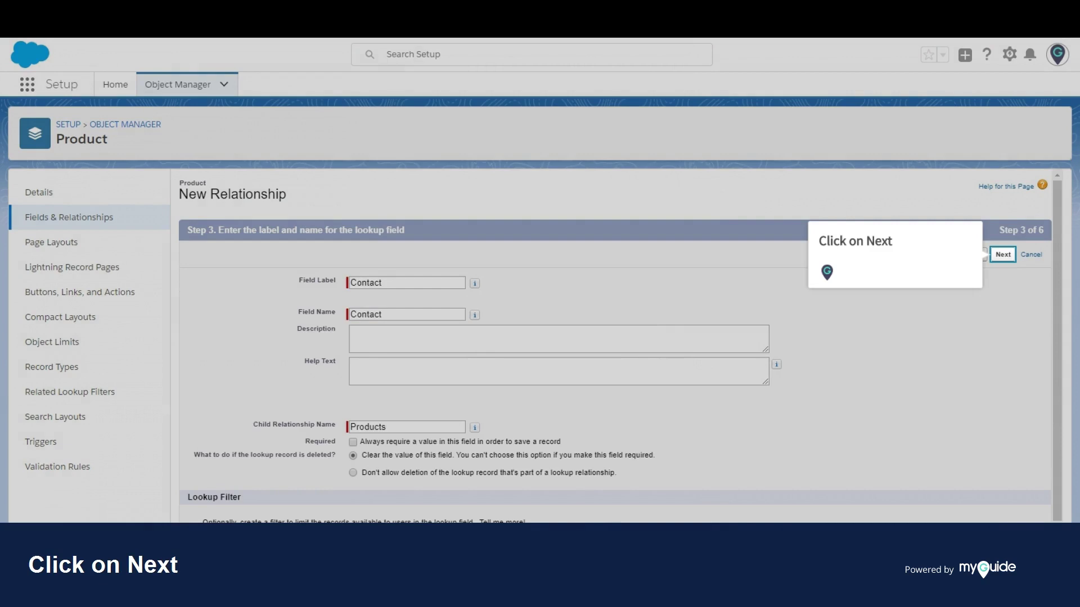
pyautogui.click(1002, 254)
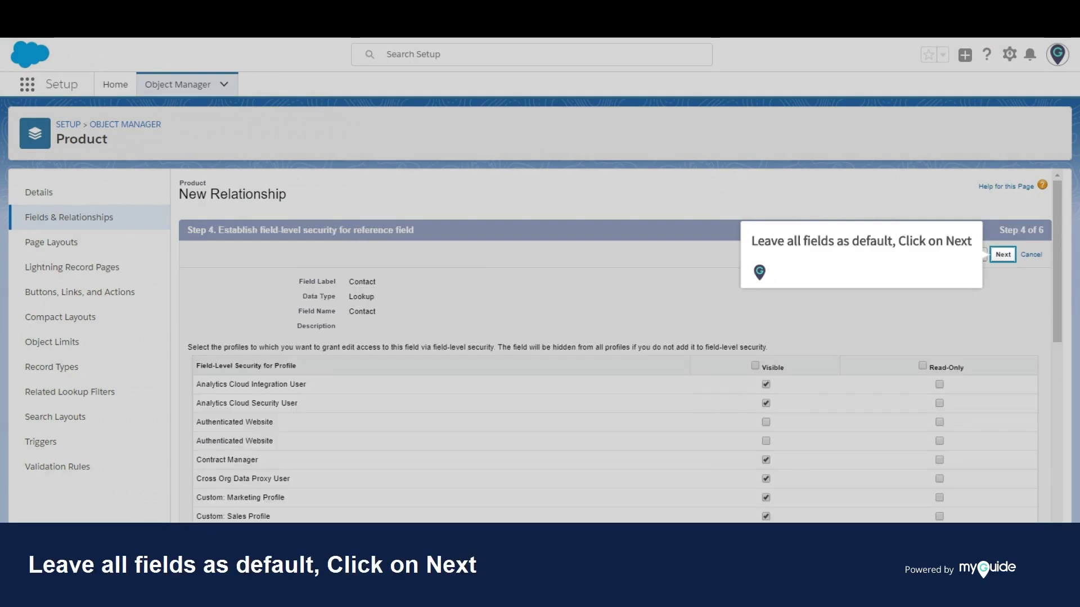
pyautogui.click(1003, 253)
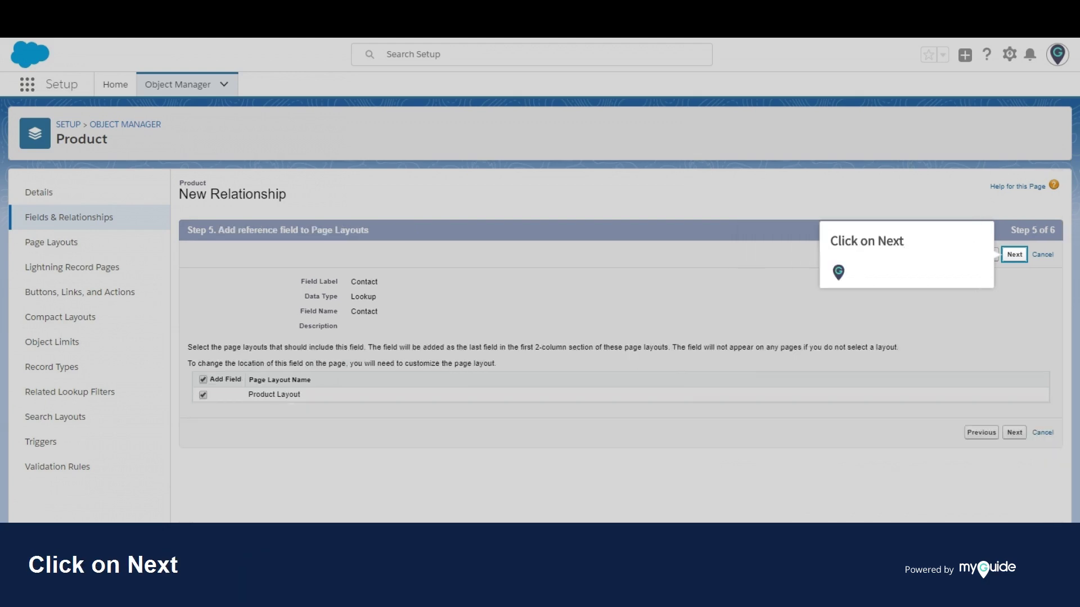
pyautogui.click(1014, 253)
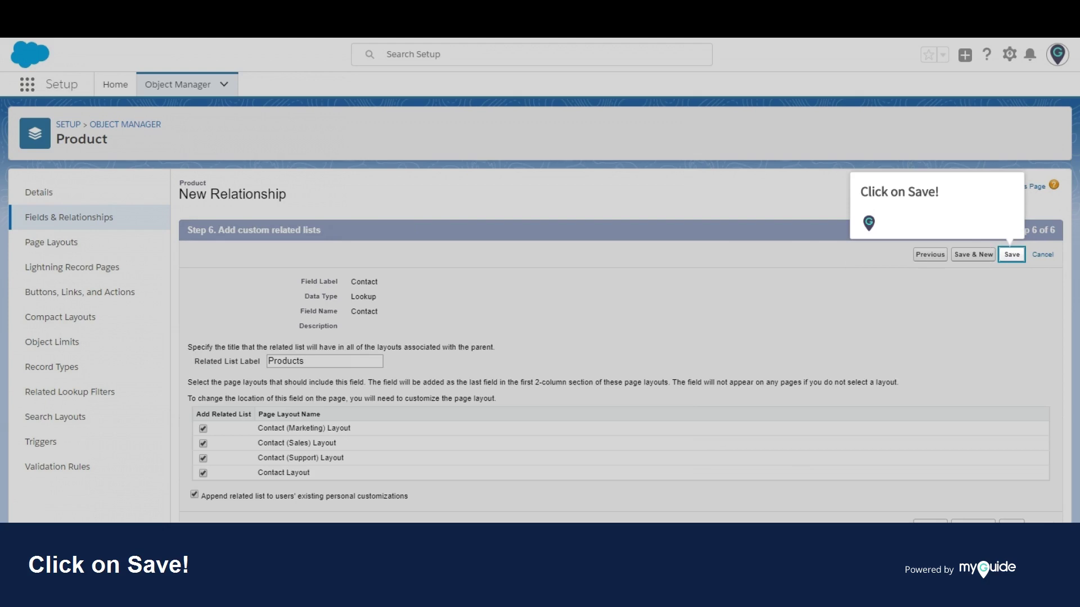